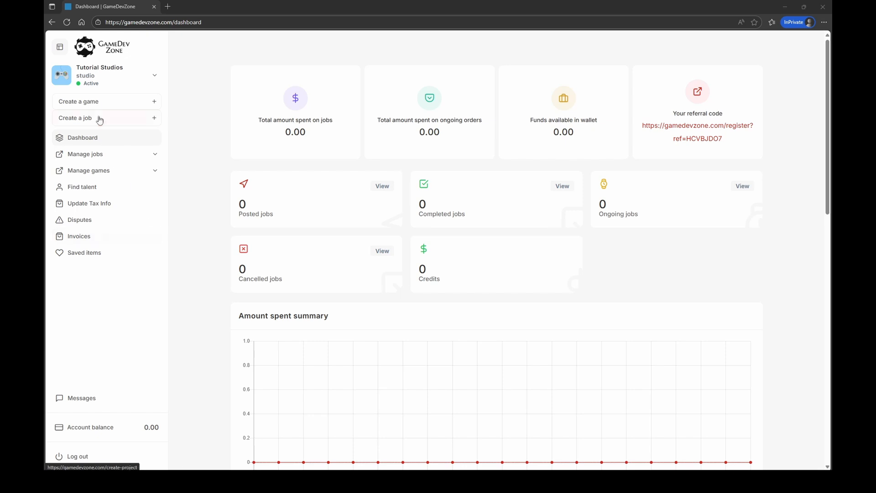
# Step: Start creating a new job from scratch
pyautogui.click(73, 120)
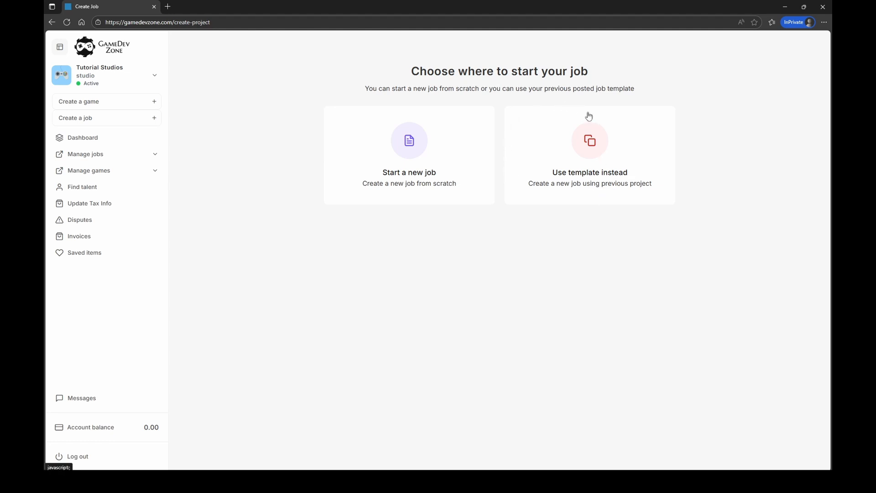
pyautogui.click(378, 157)
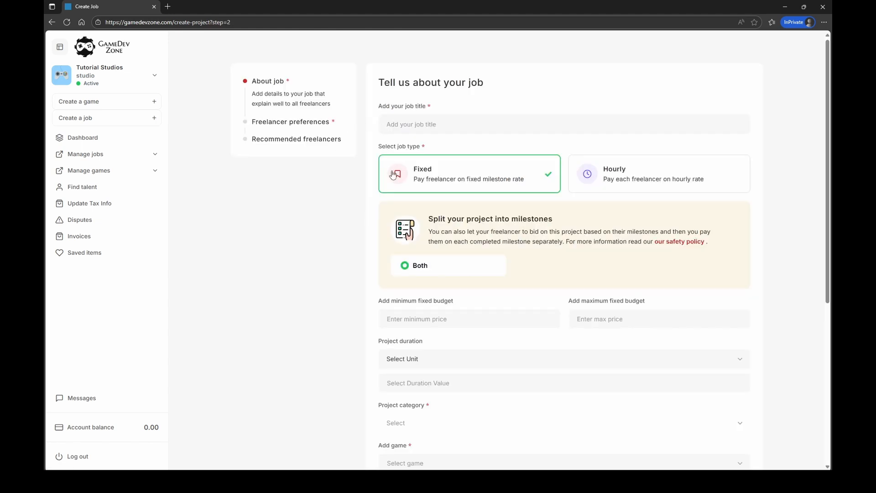
# Step: Compare the form fields offered by the Hourly and Fixed job types, finishing on Fixed
pyautogui.click(595, 180)
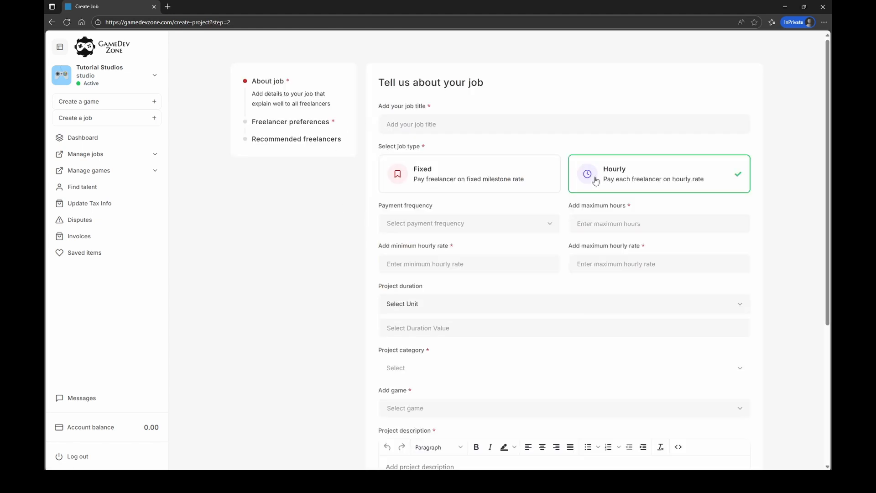
pyautogui.click(478, 173)
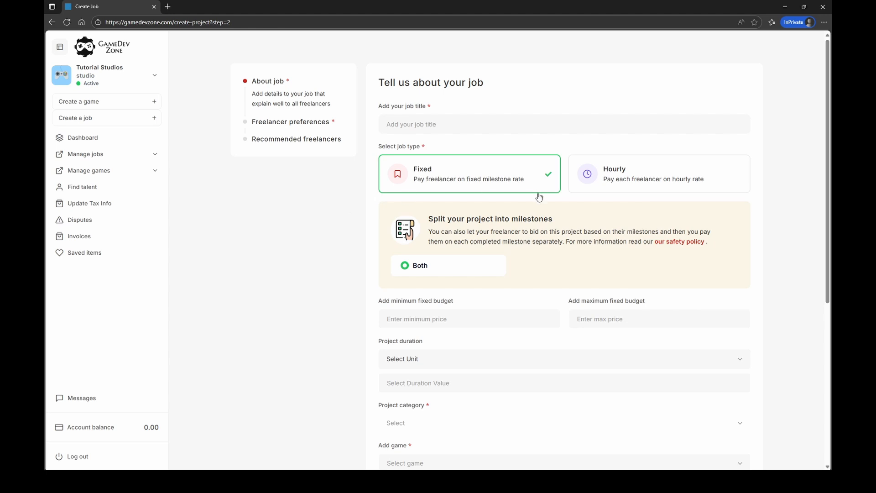
pyautogui.click(629, 188)
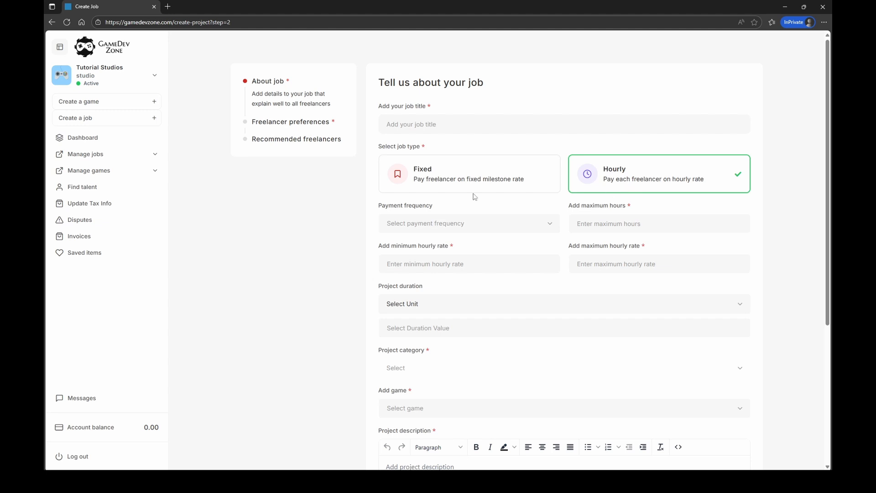
pyautogui.click(456, 183)
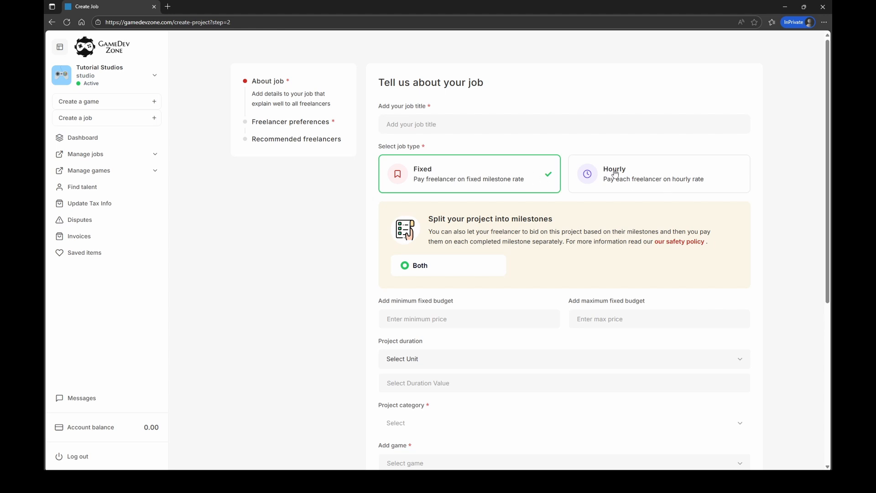
pyautogui.click(570, 180)
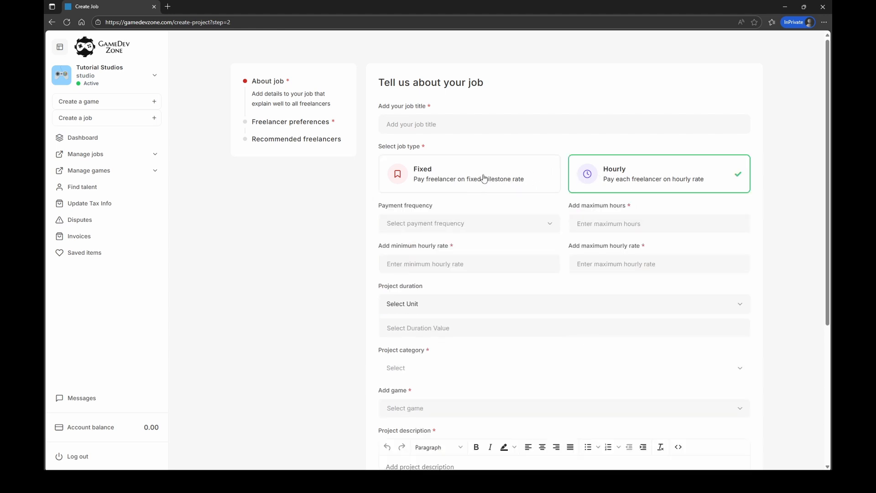
pyautogui.click(470, 187)
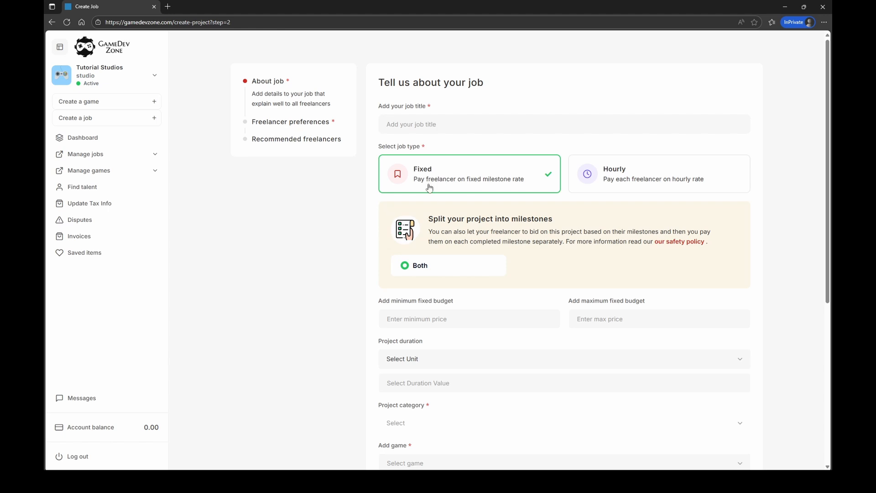
# Step: Enter the job title "Kitten Model Needed For Open World Game"
pyautogui.click(408, 123)
pyautogui.write('Kitten Model nNeeded For Ope')
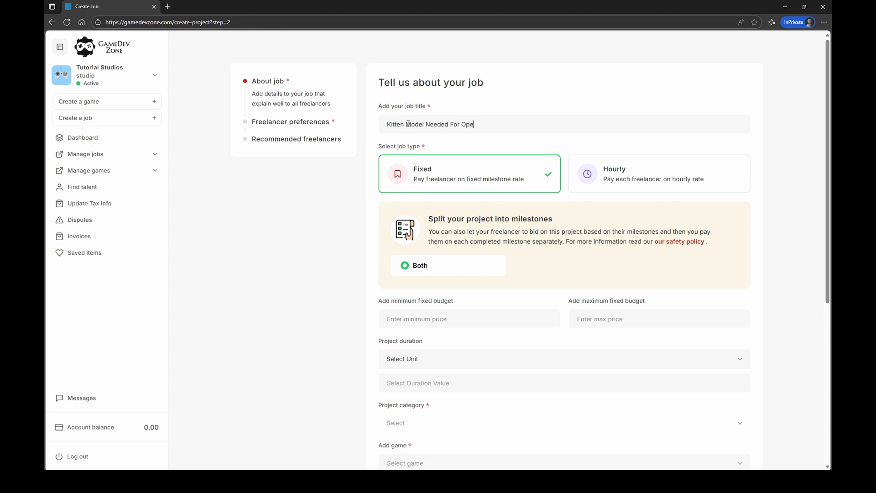
pyautogui.write('n World Game')
# Step: Set the job's minimum fixed budget to 100 and its maximum fixed budget to 150
pyautogui.scroll(-3, 379, 297)
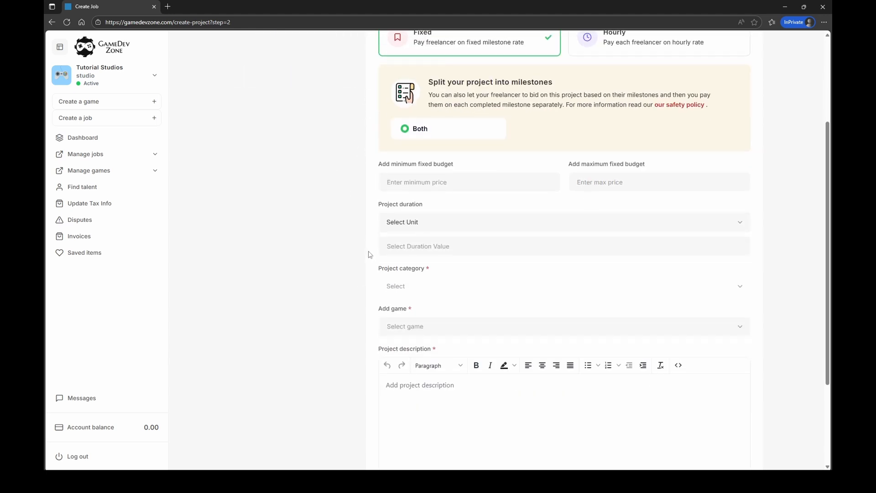
pyautogui.click(396, 182)
pyautogui.write('100')
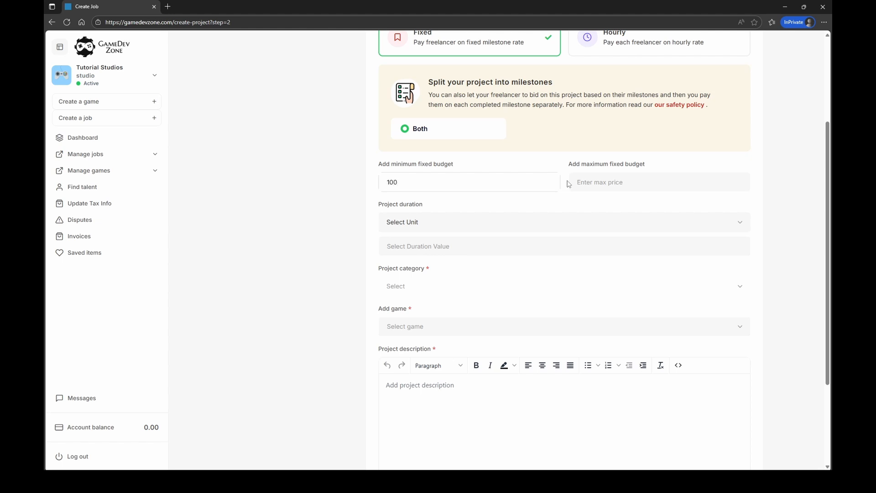
pyautogui.click(569, 183)
pyautogui.write('150')
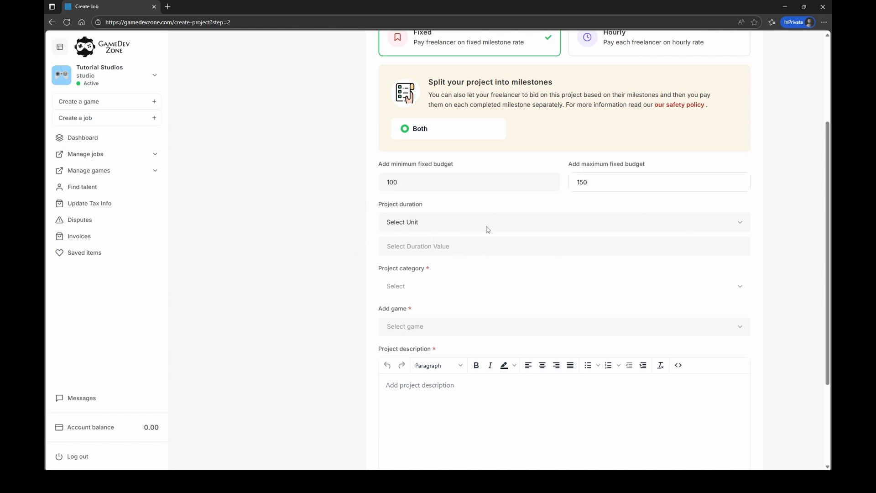
# Step: Set the project duration to 2 days
pyautogui.click(411, 226)
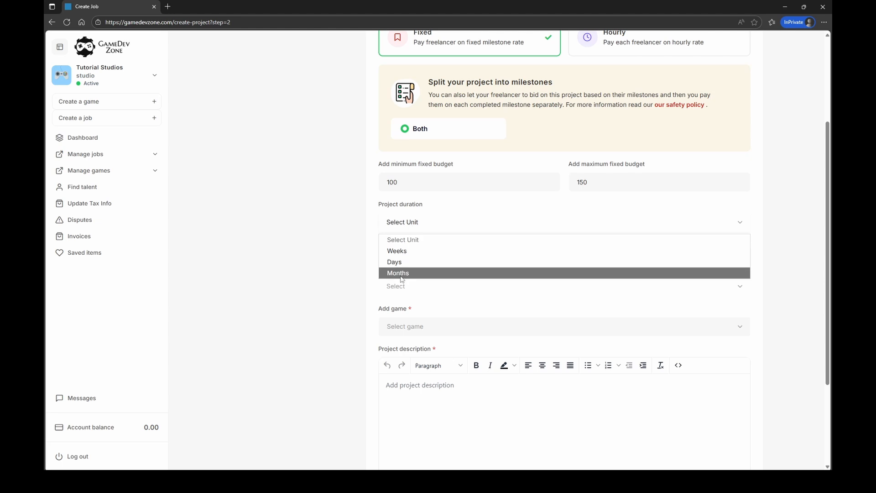
pyautogui.click(400, 251)
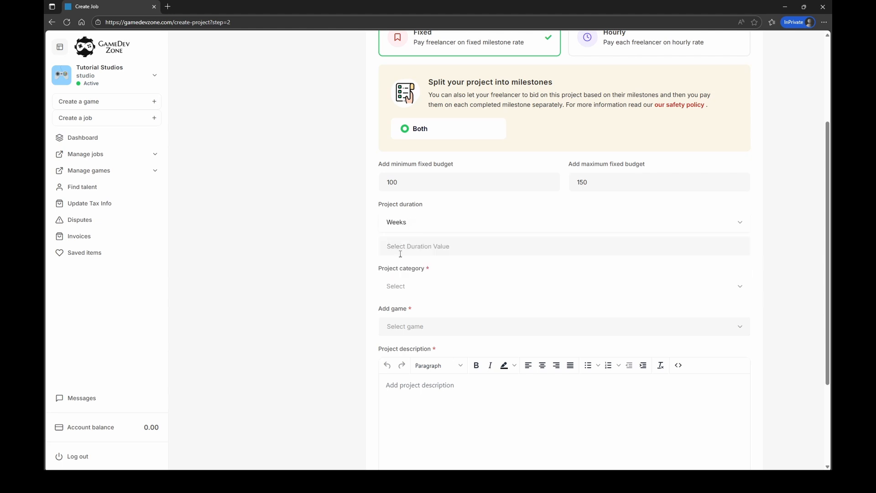
pyautogui.click(406, 224)
pyautogui.click(405, 259)
pyautogui.click(404, 246)
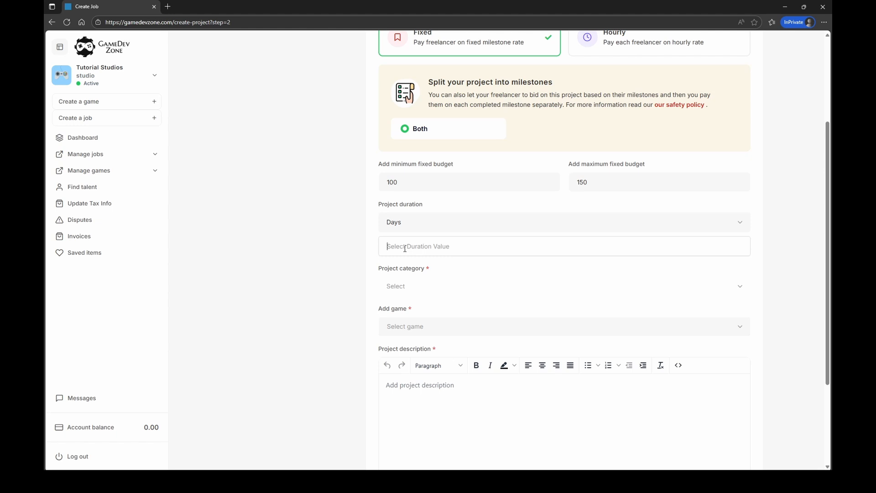
pyautogui.write('2')
pyautogui.click(347, 292)
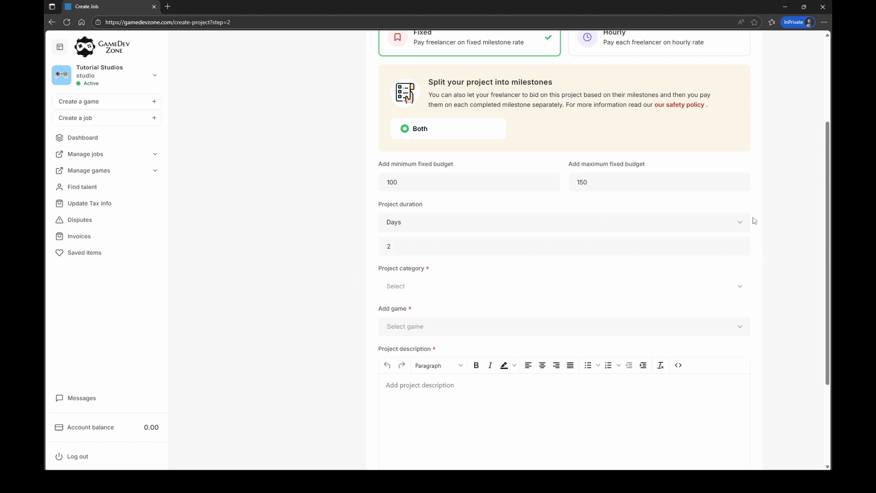
# Step: Set the project category to Art and assign the job to Tutorial Game
pyautogui.click(398, 289)
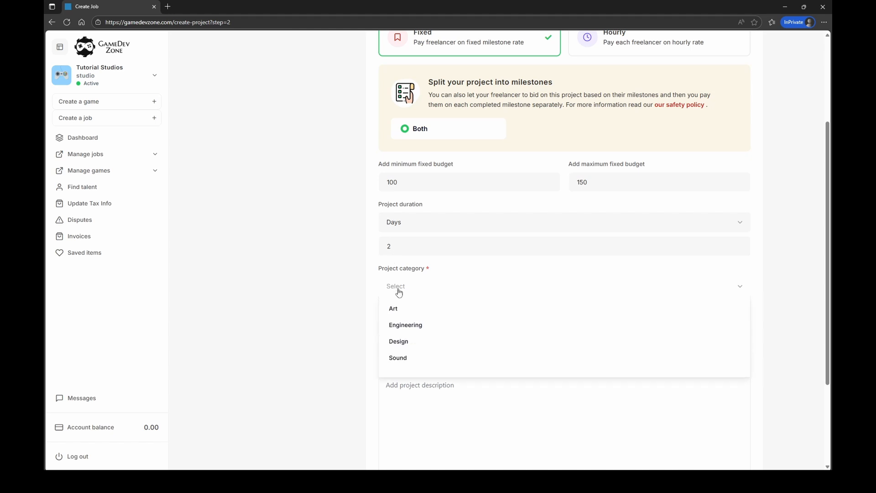
pyautogui.click(407, 314)
pyautogui.click(401, 328)
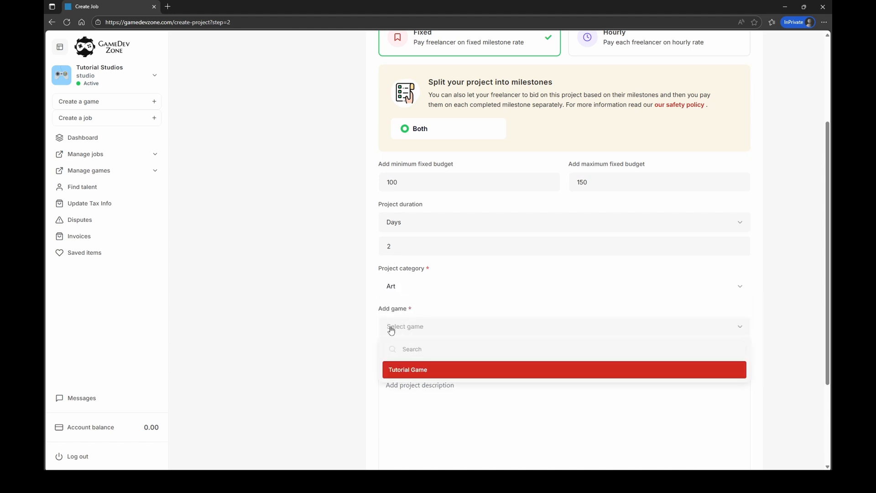
pyautogui.click(416, 373)
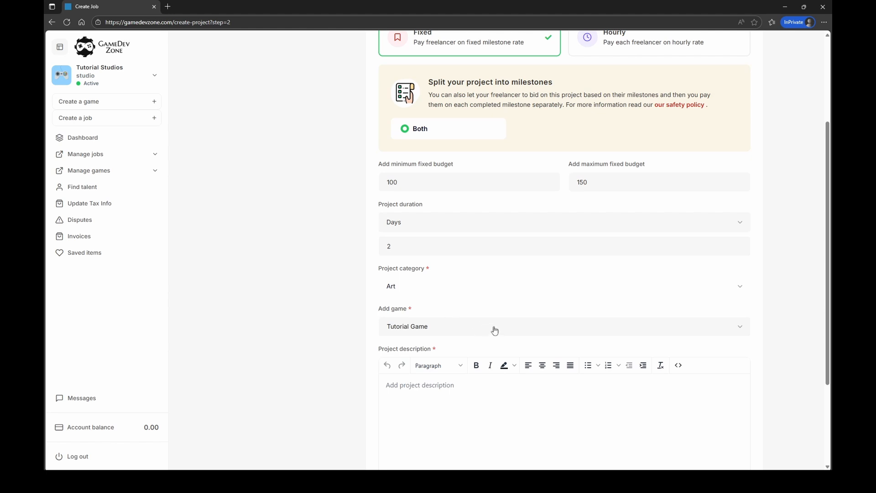
# Step: Write the project description "We need cute kitten art models for our open world game."
pyautogui.scroll(-3, 420, 356)
pyautogui.click(392, 259)
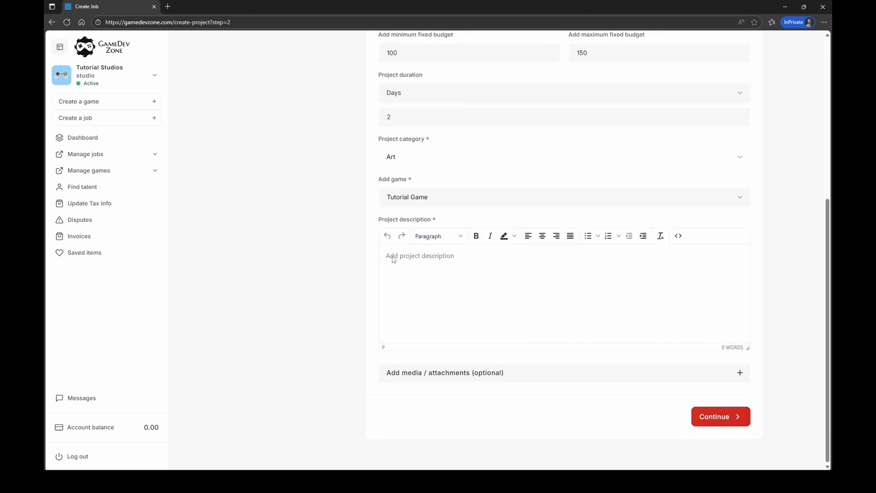
pyautogui.write('We need')
pyautogui.write('cute art mod')
pyautogui.press('BackSpace')
pyautogui.press('BackSpace')
pyautogui.press('BackSpace')
pyautogui.press('BackSpace')
pyautogui.press('BackSpace')
pyautogui.press('BackSpace')
pyautogui.write('kitten art models for ')
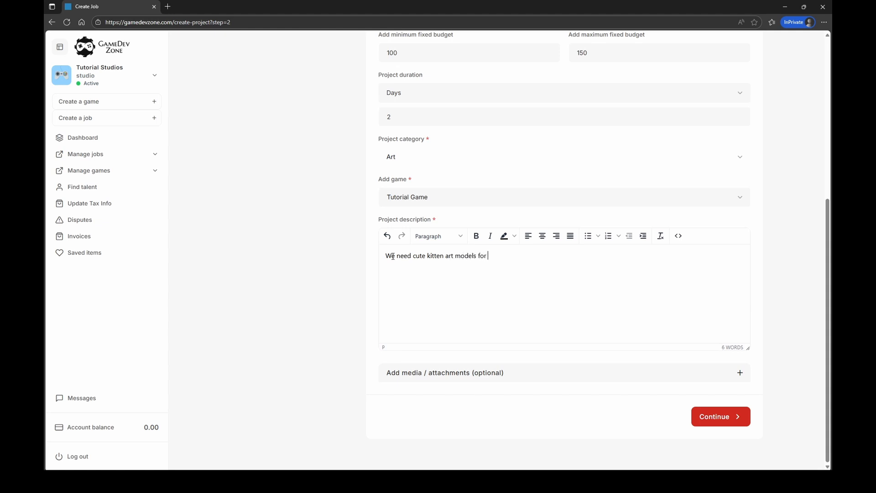
pyautogui.write('our open world')
pyautogui.write('game.')
pyautogui.click(735, 372)
pyautogui.scroll(-2, 382, 323)
pyautogui.click(396, 344)
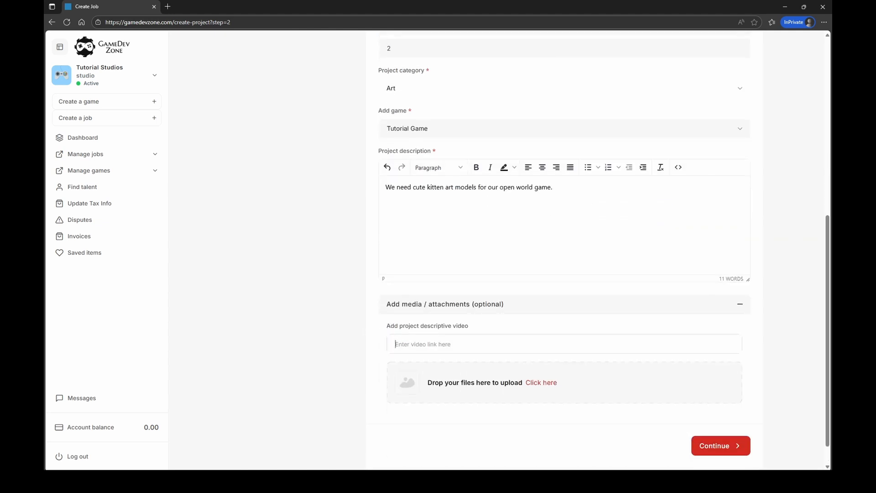
pyautogui.hotkey('alt', 'Tab')
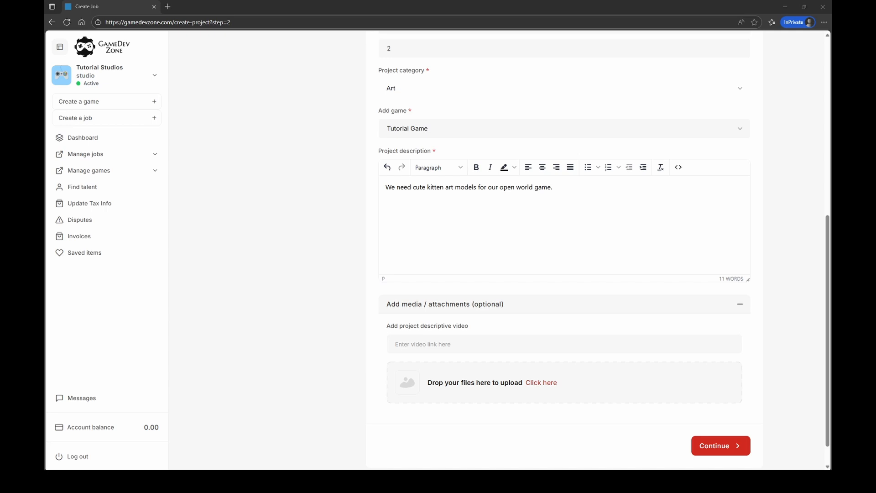
pyautogui.rightClick(398, 343)
pyautogui.click(423, 261)
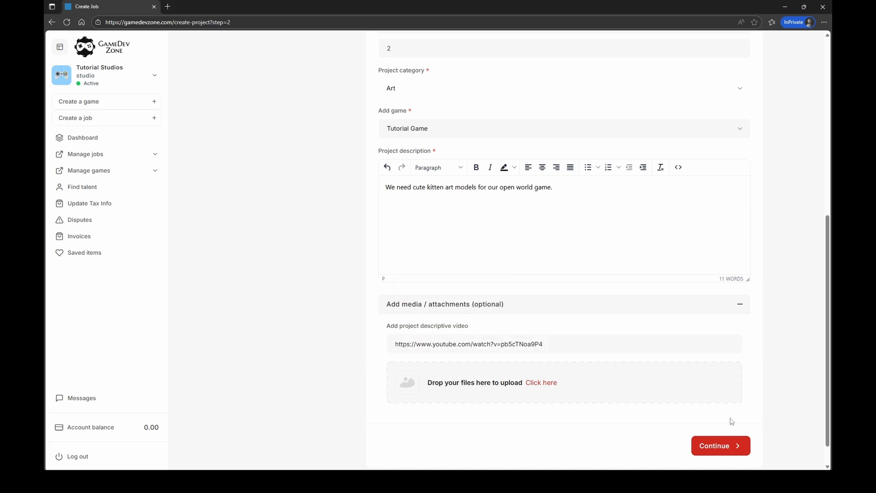
pyautogui.click(715, 447)
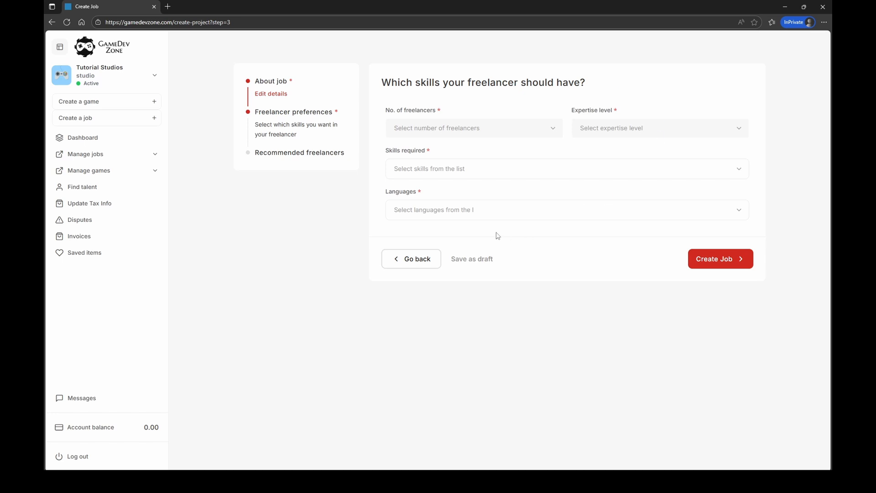
# Step: Set the number of freelancers to 1 and the expertise level to Mid level
pyautogui.click(479, 130)
pyautogui.scroll(-1, 415, 220)
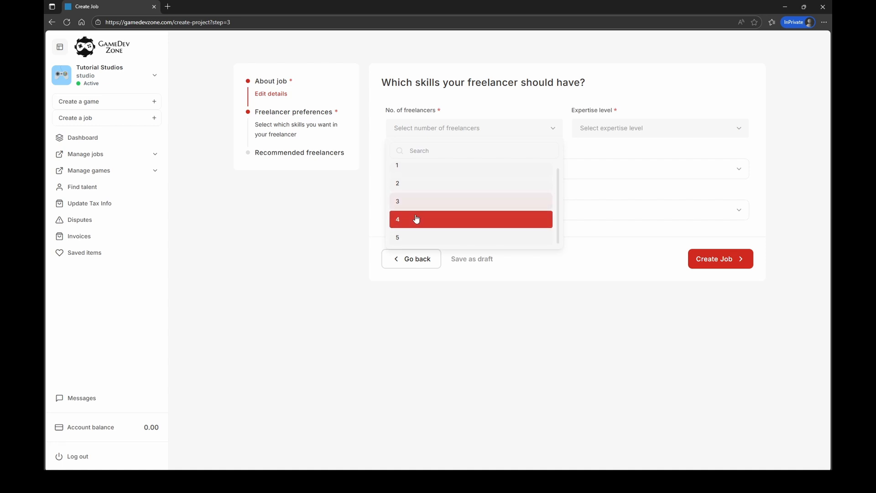
pyautogui.scroll(1, 405, 182)
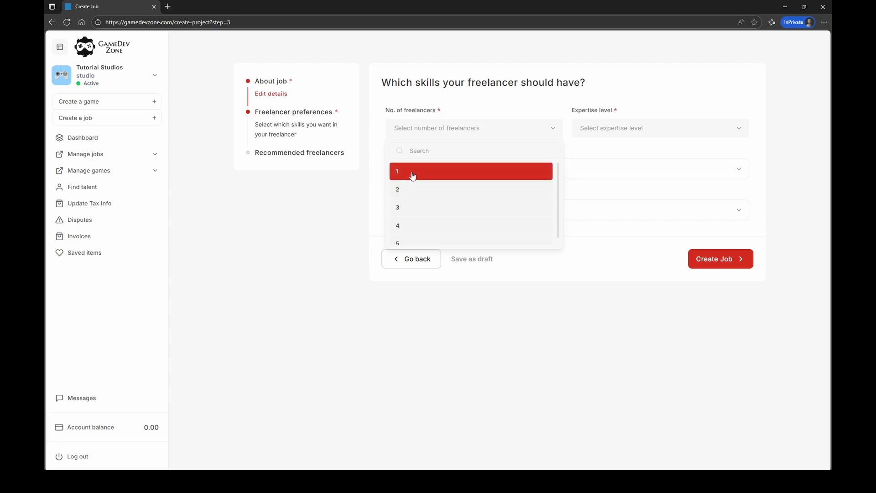
pyautogui.click(412, 175)
pyautogui.click(611, 129)
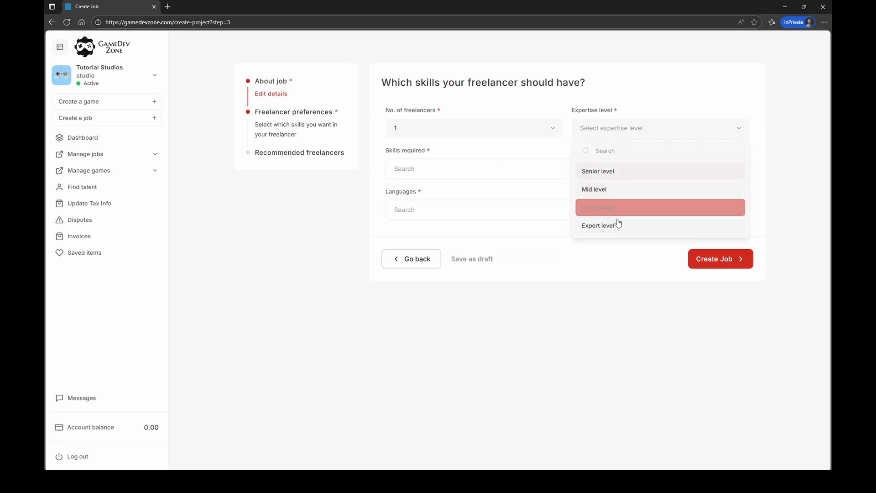
pyautogui.click(609, 189)
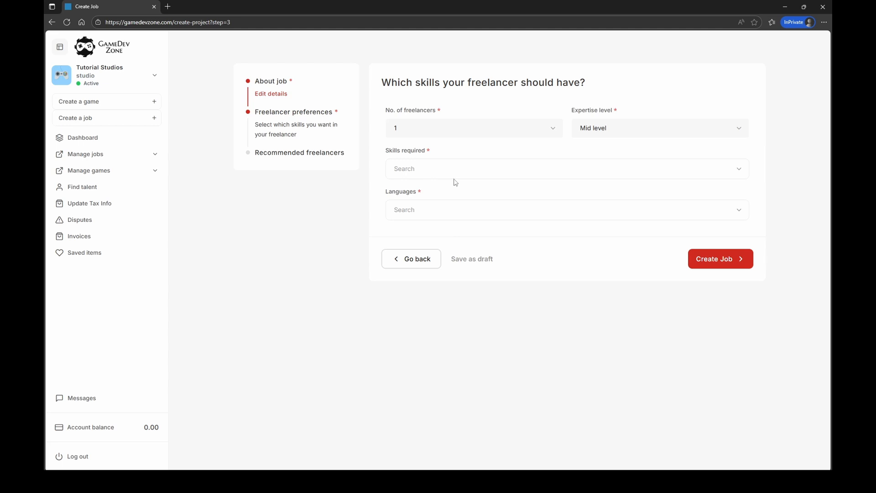
# Step: Add Character Artist as the required skill for the job
pyautogui.click(412, 168)
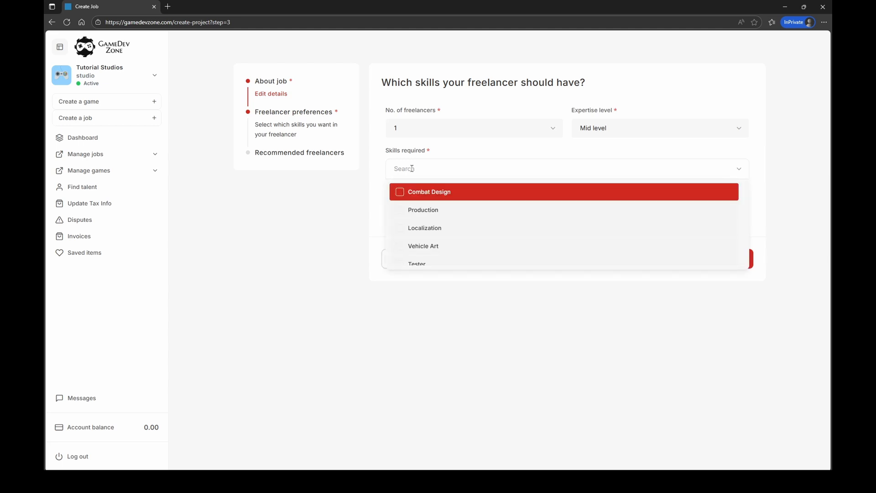
pyautogui.write('cha')
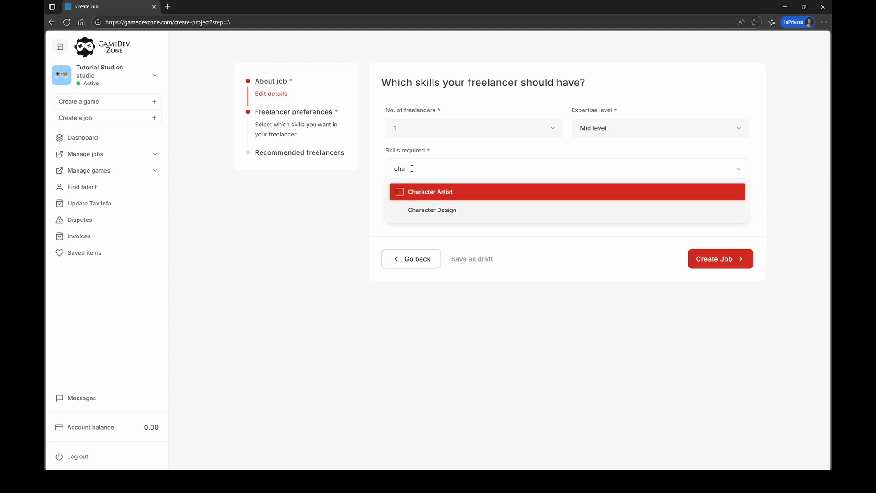
pyautogui.click(400, 197)
pyautogui.click(333, 234)
# Step: Find English among the languages and add it to the freelancer requirements
pyautogui.click(417, 209)
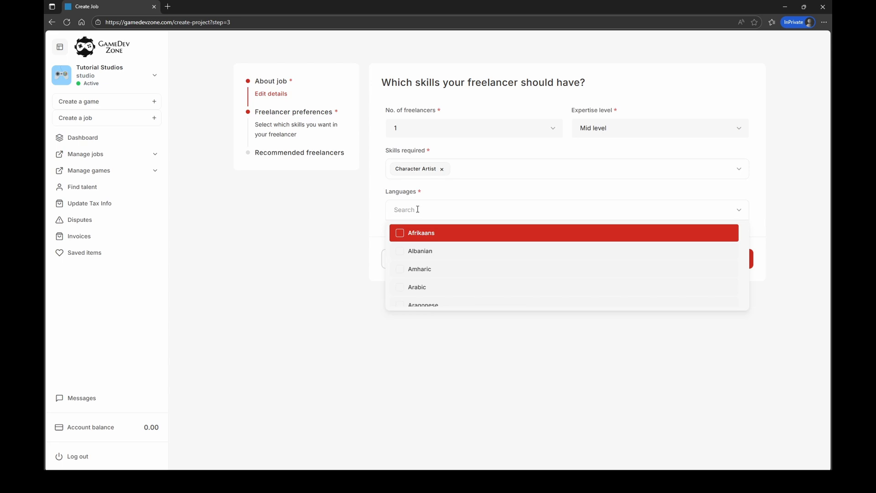
pyautogui.write('egnlis')
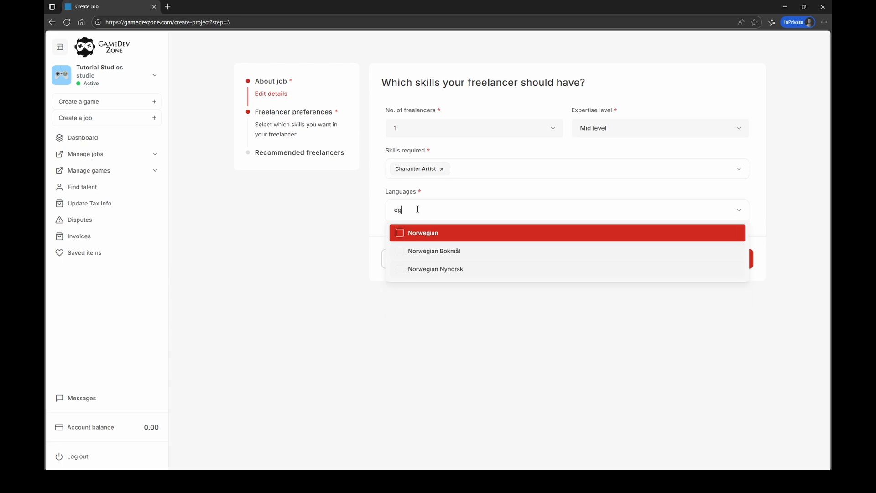
pyautogui.press('BackSpace')
pyautogui.press('BackSpace')
pyautogui.press('BackSpace')
pyautogui.press('BackSpace')
pyautogui.write('n')
pyautogui.press('BackSpace')
pyautogui.press('BackSpace')
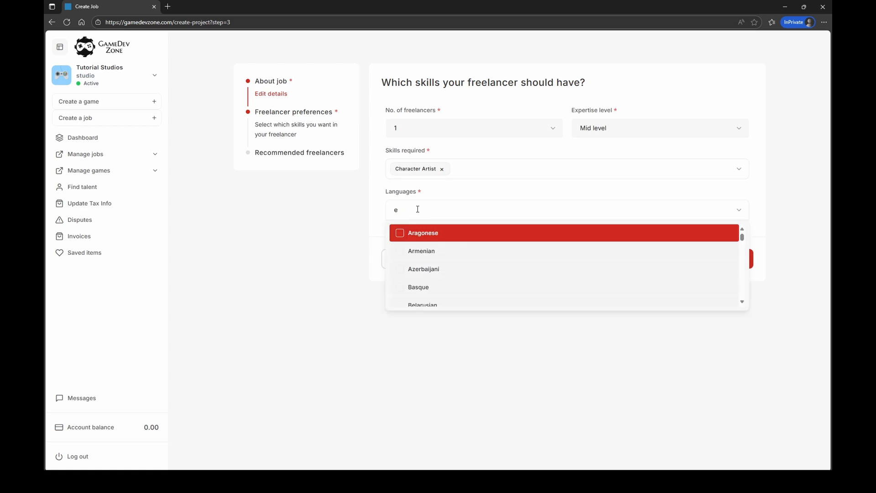
pyautogui.write('nglish')
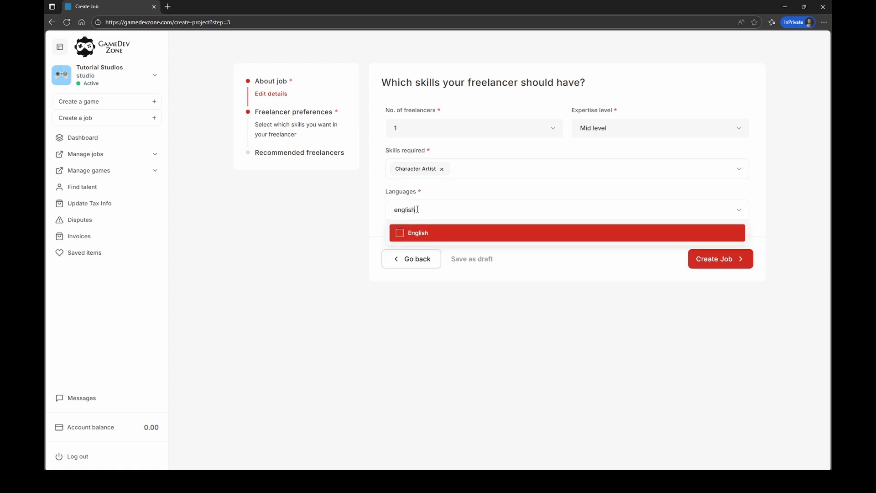
pyautogui.click(405, 234)
# Step: Add Spanish as a second required language and create the job
pyautogui.moveTo(456, 210); pyautogui.dragTo(434, 210)
pyautogui.press('BackSpace')
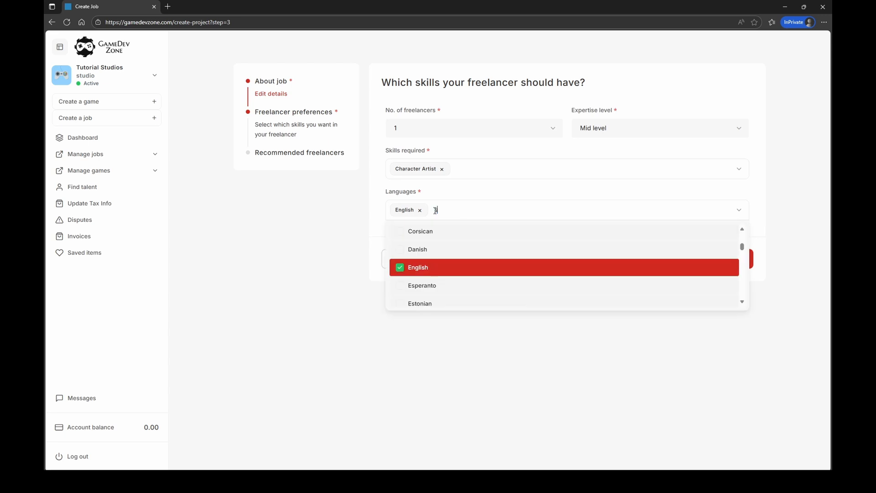
pyautogui.write('spenish')
pyautogui.press('BackSpace')
pyautogui.press('BackSpace')
pyautogui.press('BackSpace')
pyautogui.press('BackSpace')
pyautogui.press('BackSpace')
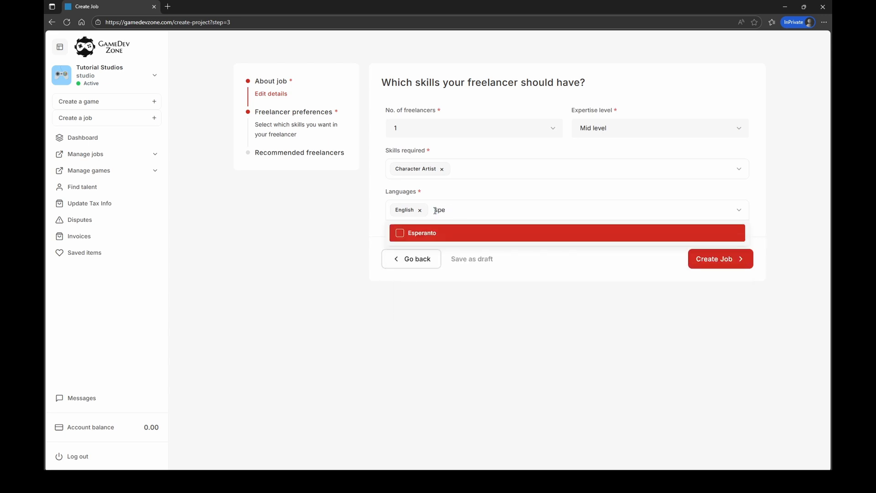
pyautogui.write('a')
pyautogui.click(401, 234)
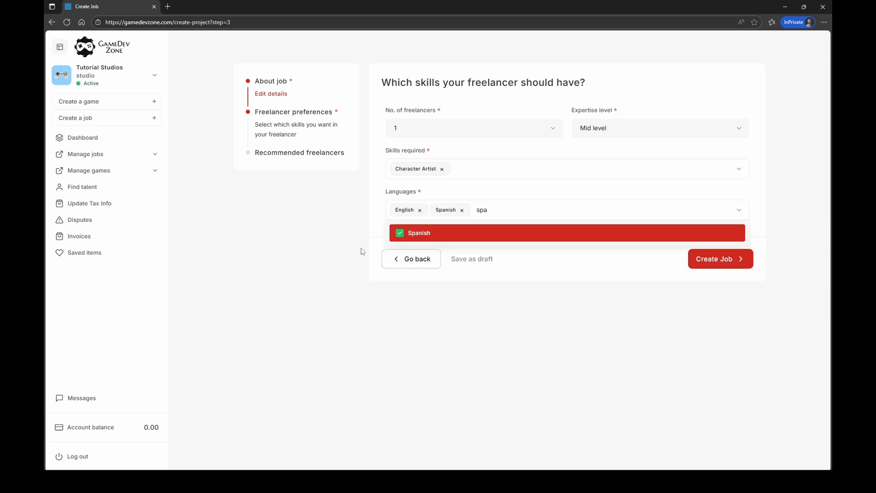
pyautogui.click(467, 350)
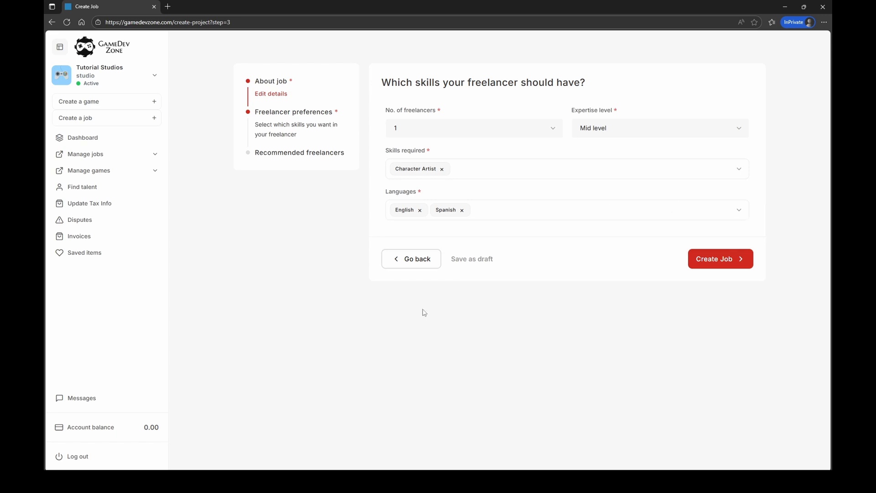
pyautogui.click(721, 263)
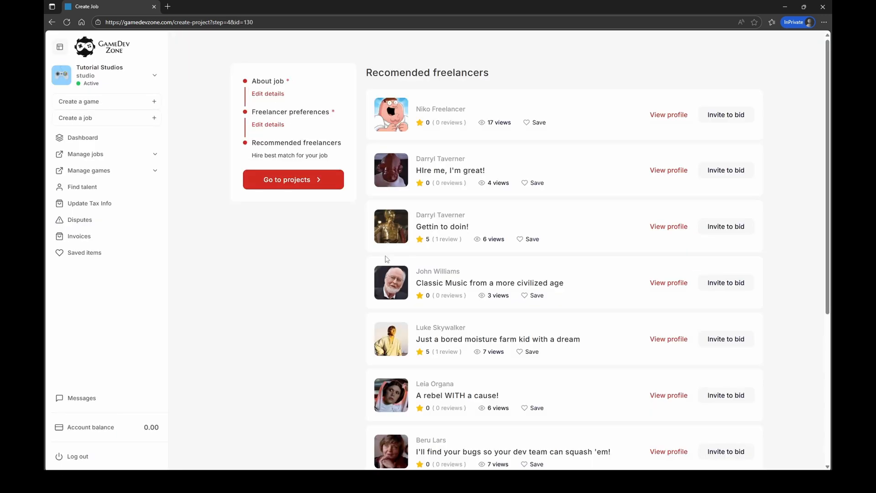